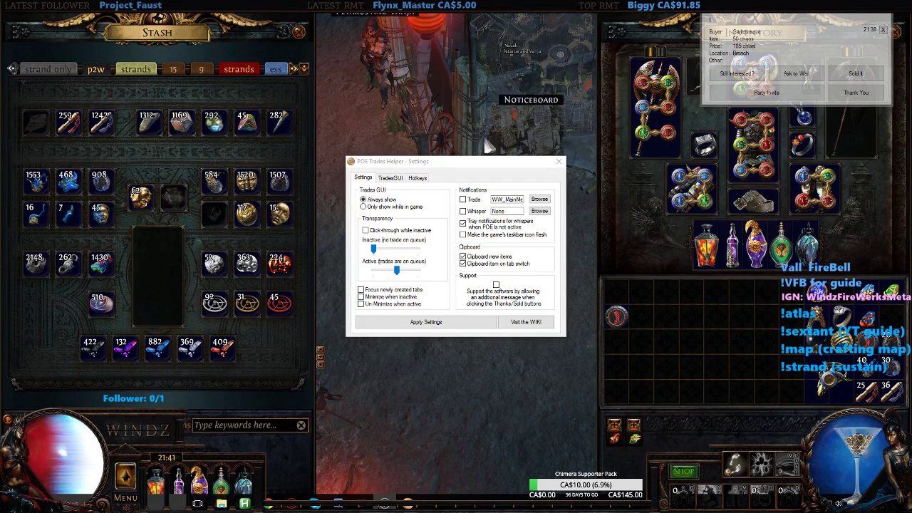
# - Close the helper settings and invite the chisel buyer with a please-hold-on whisper
pyautogui.click(559, 161)
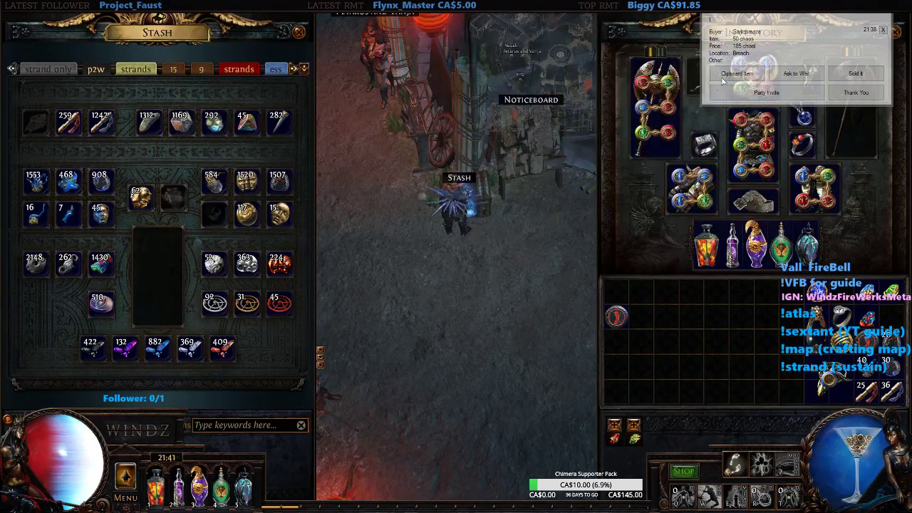
pyautogui.click(781, 94)
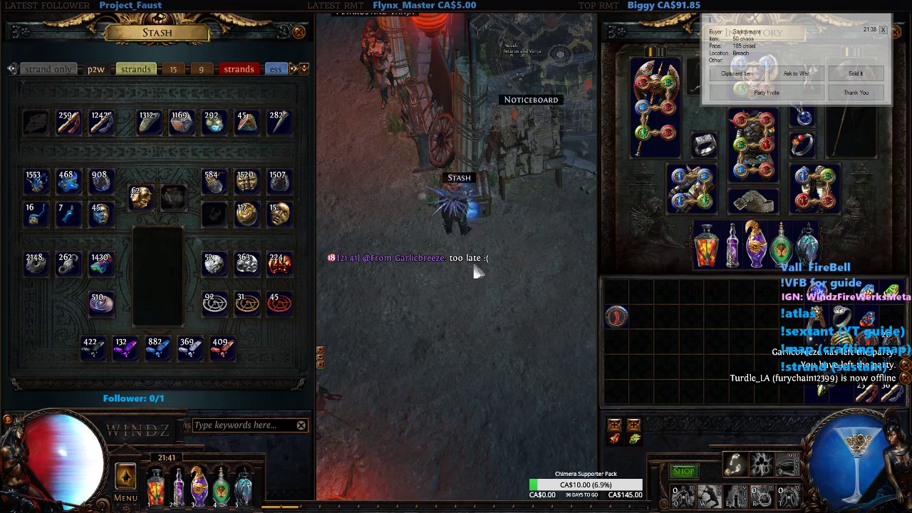
# - Whisper 'kk np' to the buyer, thank them to close the trade, and reopen the helper settings
pyautogui.hotkey('ctrl', 'Return')
pyautogui.write('kk np')
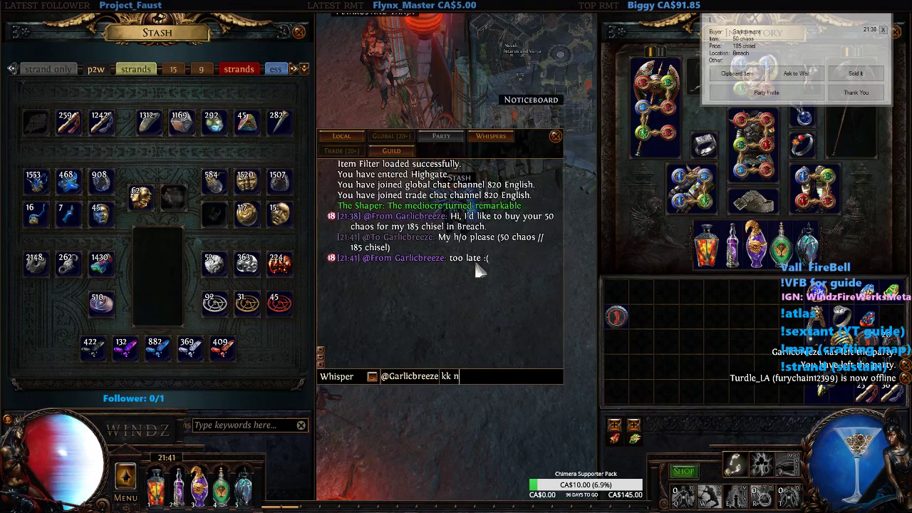
pyautogui.press('Return')
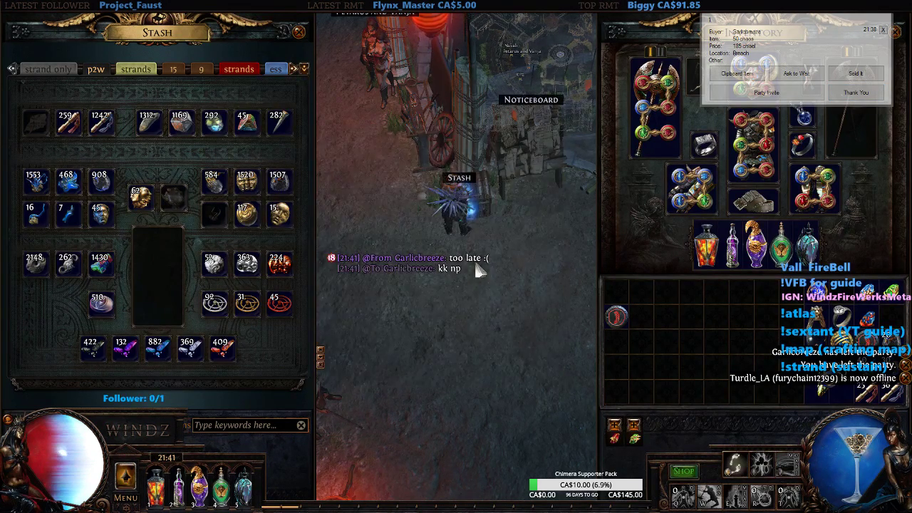
pyautogui.click(859, 92)
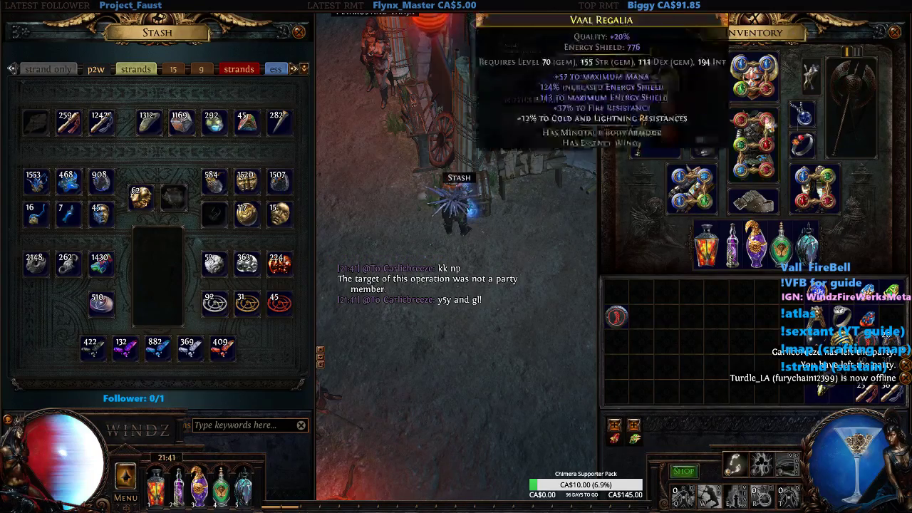
pyautogui.hotkey('alt', 'Tab')
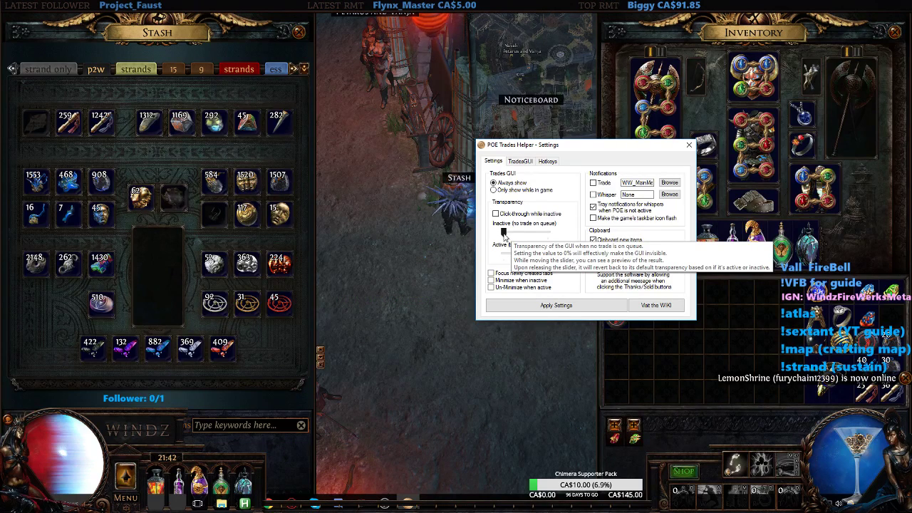
# - Preview the overlay with higher inactive transparency, reset it to 0%, and adjust active-trade transparency
pyautogui.moveTo(505, 235); pyautogui.dragTo(547, 239)
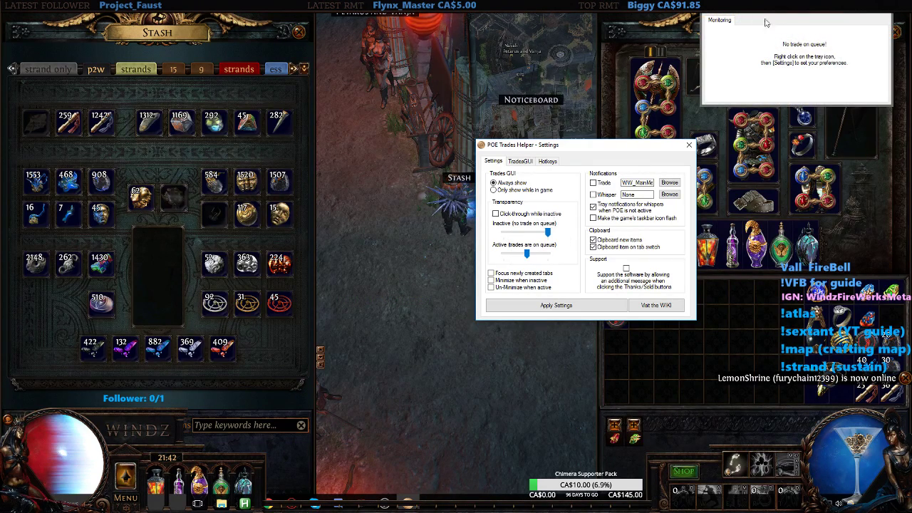
pyautogui.moveTo(816, 12); pyautogui.dragTo(831, 13)
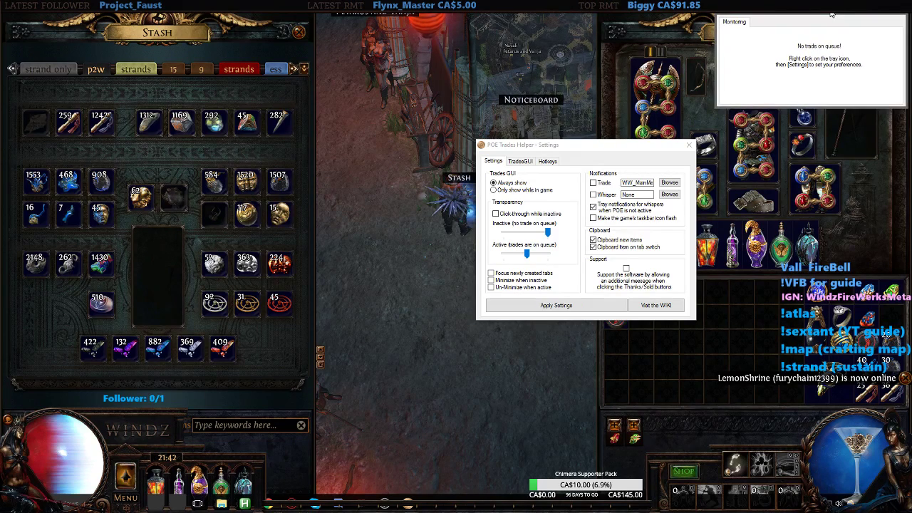
pyautogui.moveTo(551, 237); pyautogui.dragTo(503, 238)
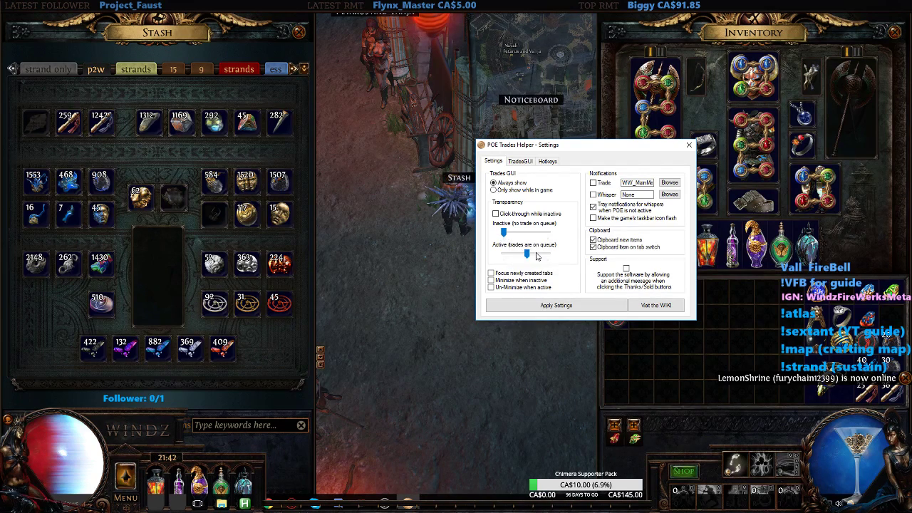
pyautogui.moveTo(527, 257); pyautogui.dragTo(530, 253)
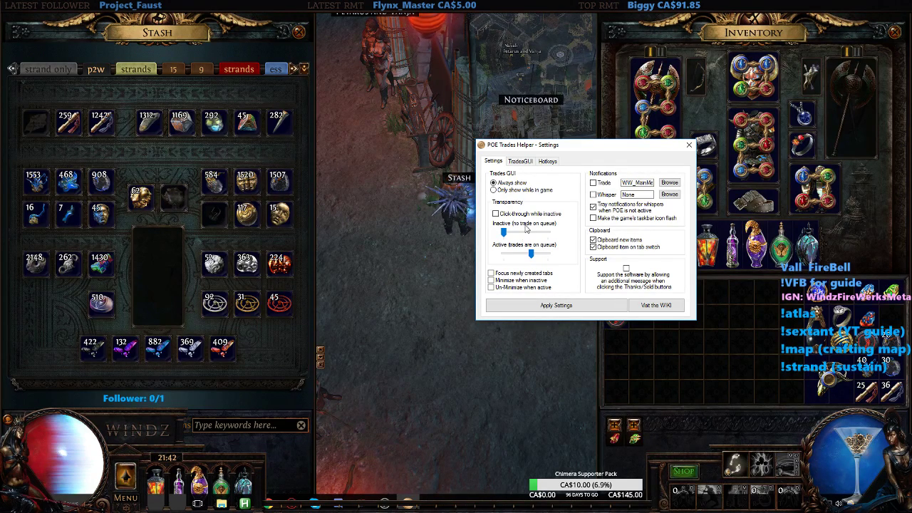
# - Reveal the queue overlay, move it to the top centre, then return inactive transparency to 0%
pyautogui.click(526, 232)
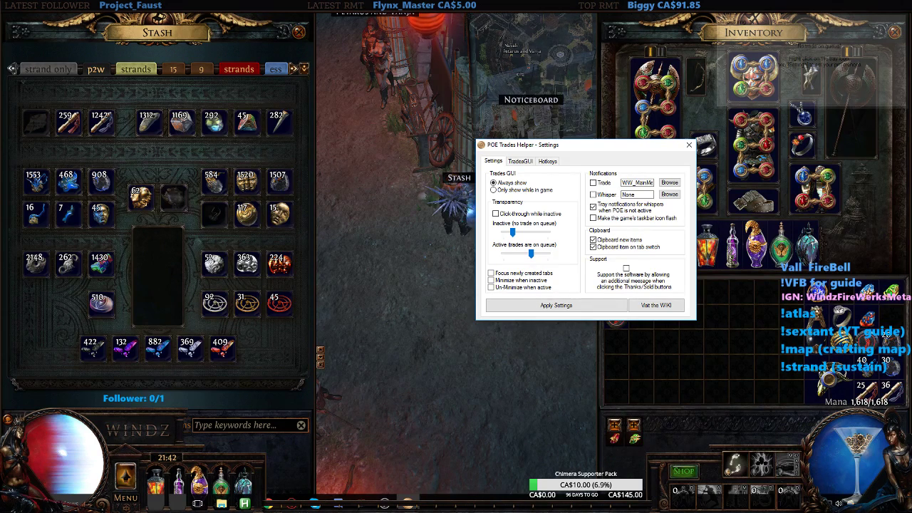
pyautogui.click(827, 499)
pyautogui.rightClick(820, 467)
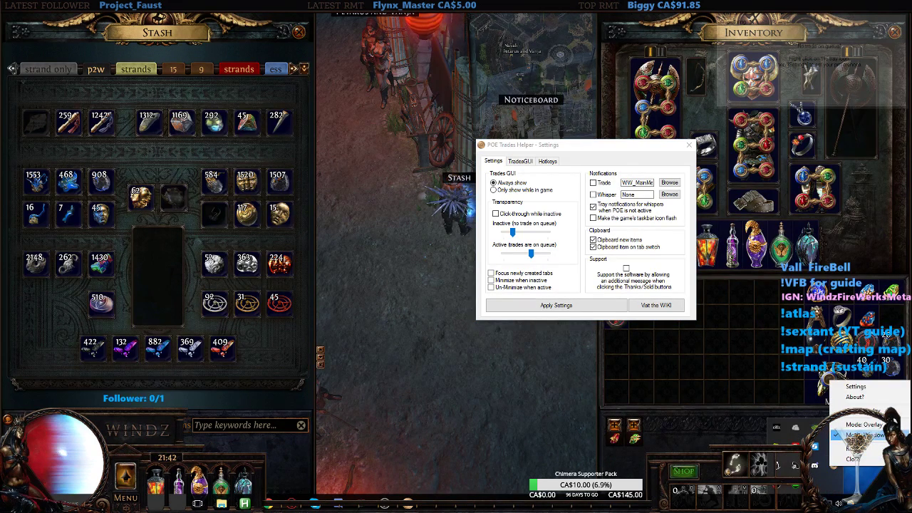
pyautogui.click(864, 425)
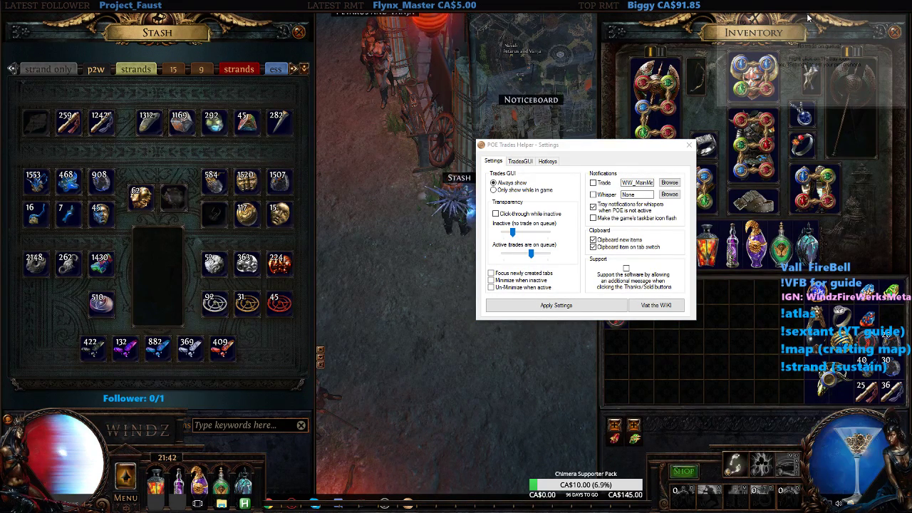
pyautogui.click(529, 232)
pyautogui.moveTo(811, 20)
pyautogui.mouseDown()
pyautogui.moveTo(735, 57)
pyautogui.moveTo(408, 89)
pyautogui.moveTo(129, 14)
pyautogui.moveTo(100, 304)
pyautogui.moveTo(658, 100)
pyautogui.moveTo(820, 29)
pyautogui.moveTo(826, 8)
pyautogui.mouseUp()
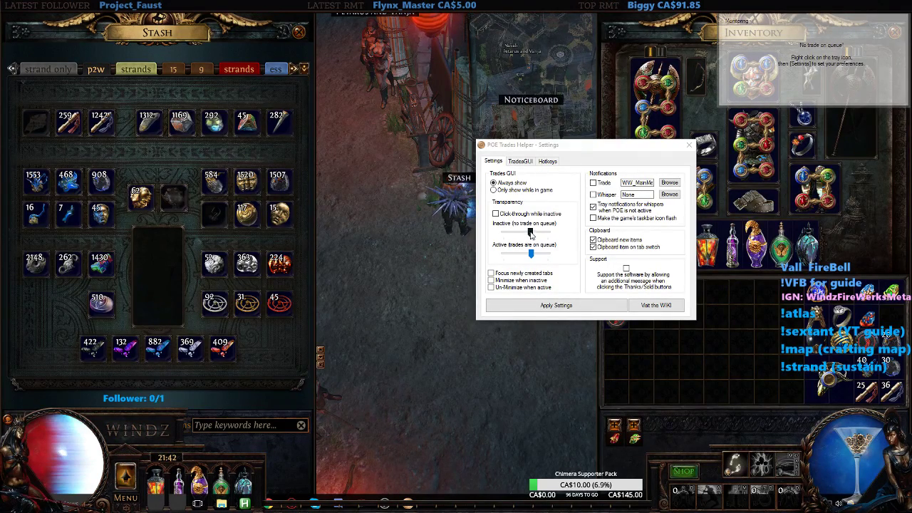
pyautogui.moveTo(531, 235); pyautogui.dragTo(503, 235)
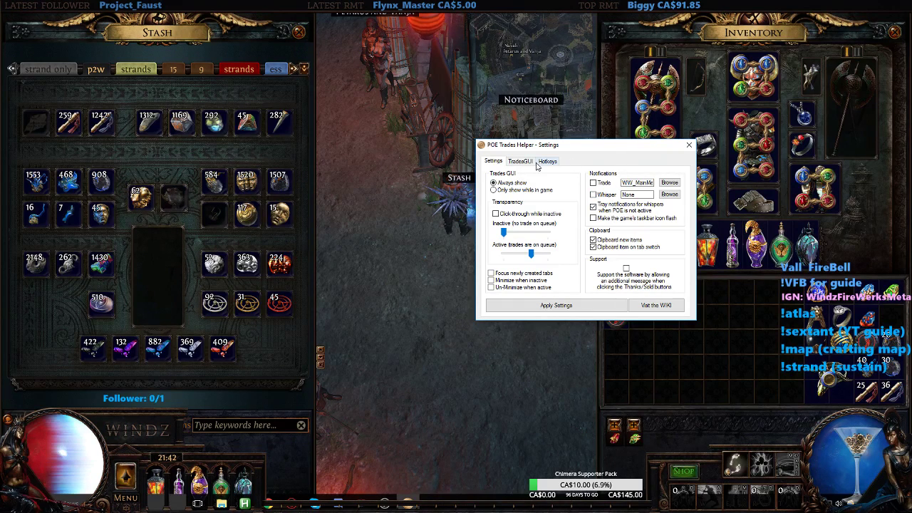
# - Check the Party Invite message, then restore the missing space in the Thank You message
pyautogui.click(531, 163)
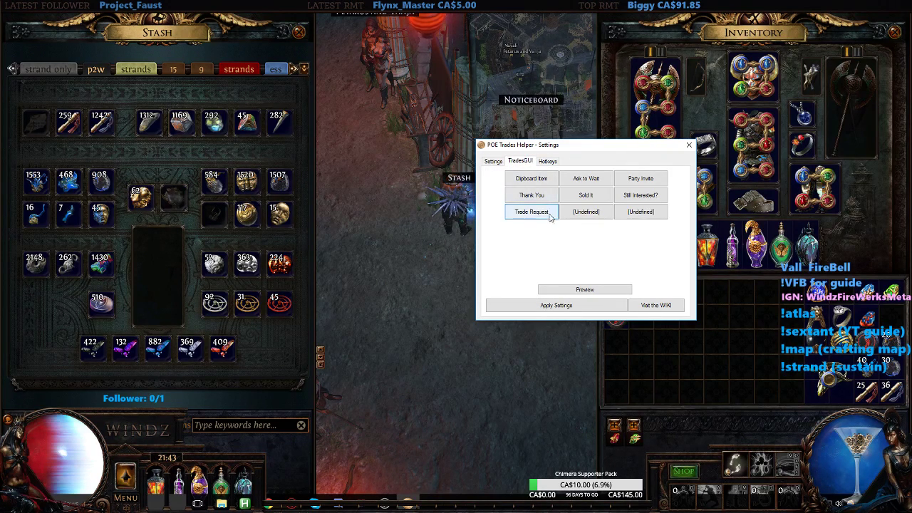
pyautogui.click(634, 180)
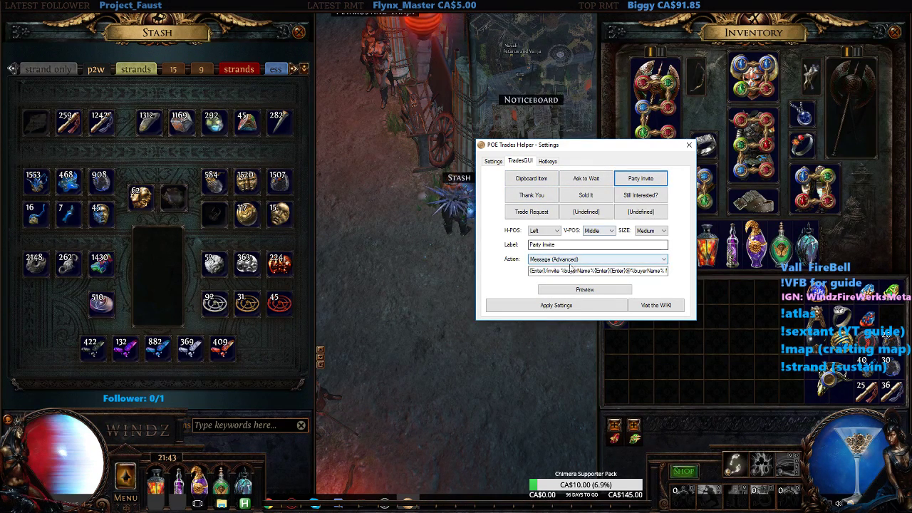
pyautogui.moveTo(626, 271); pyautogui.dragTo(675, 271)
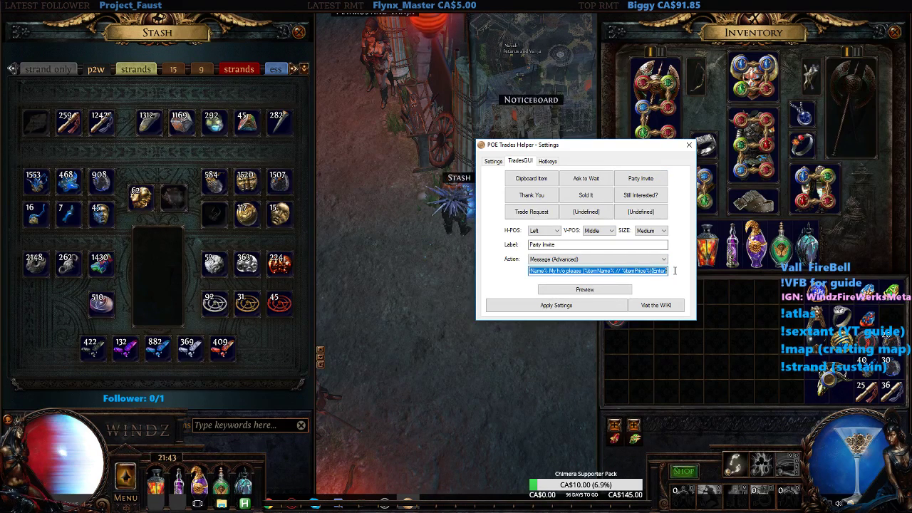
pyautogui.click(555, 270)
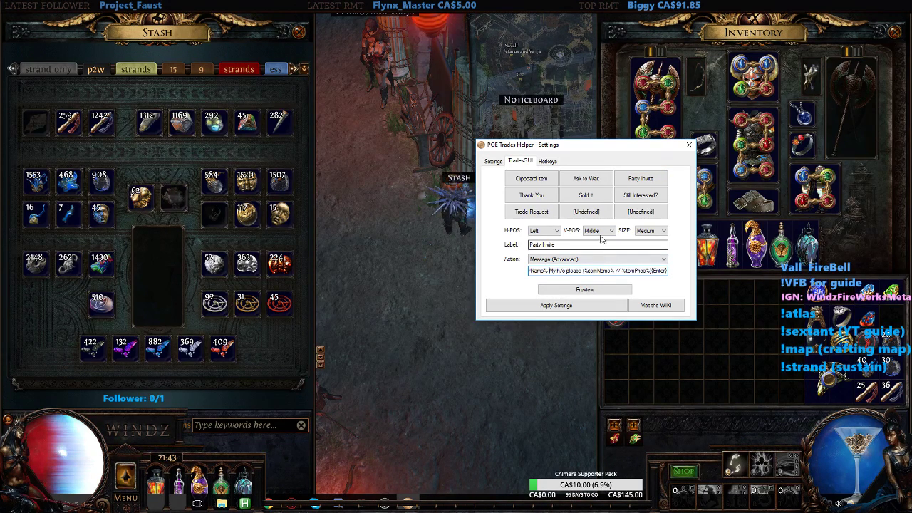
pyautogui.click(538, 199)
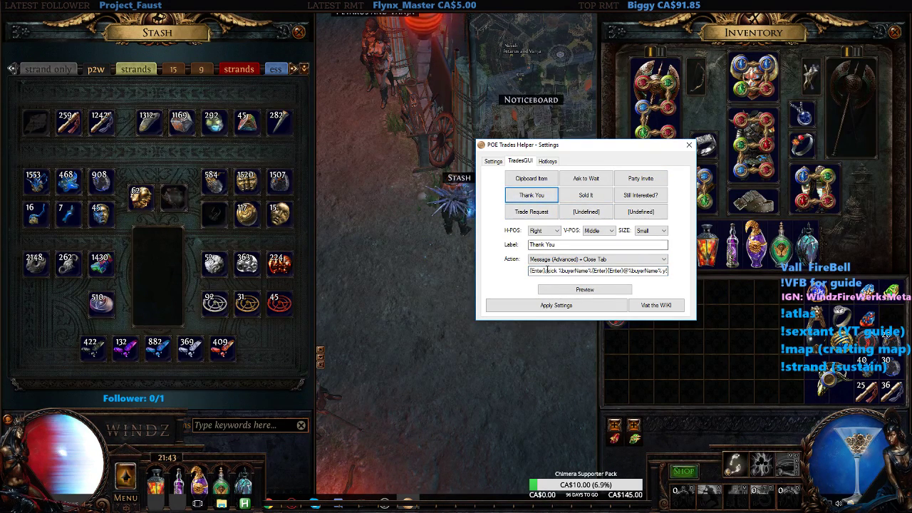
pyautogui.moveTo(577, 271); pyautogui.dragTo(668, 271)
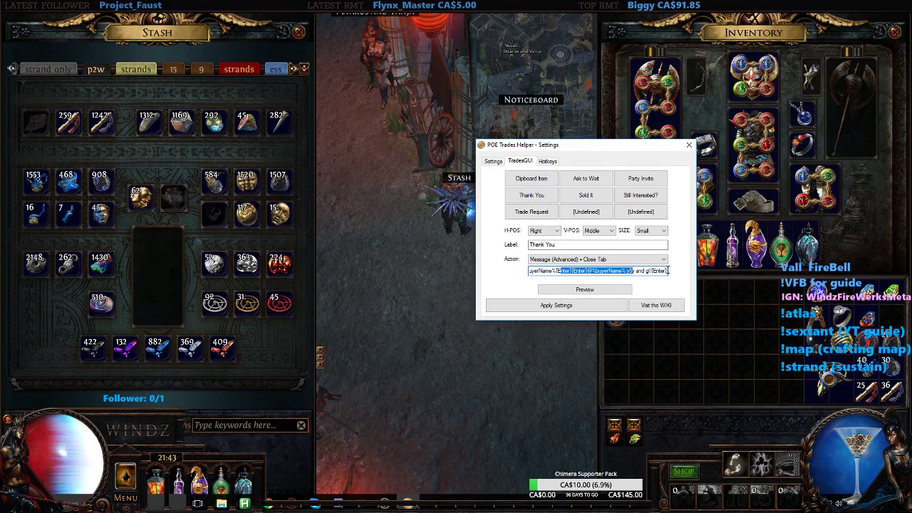
pyautogui.click(630, 271)
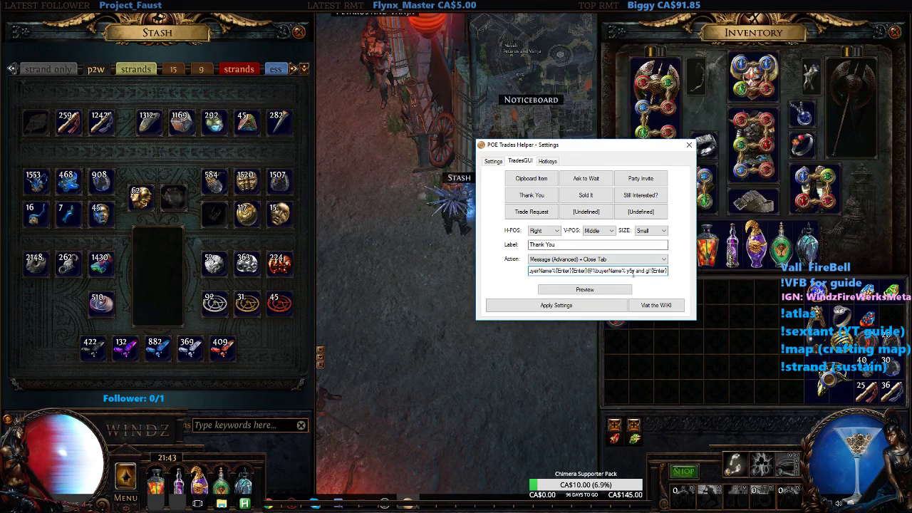
pyautogui.click(632, 271)
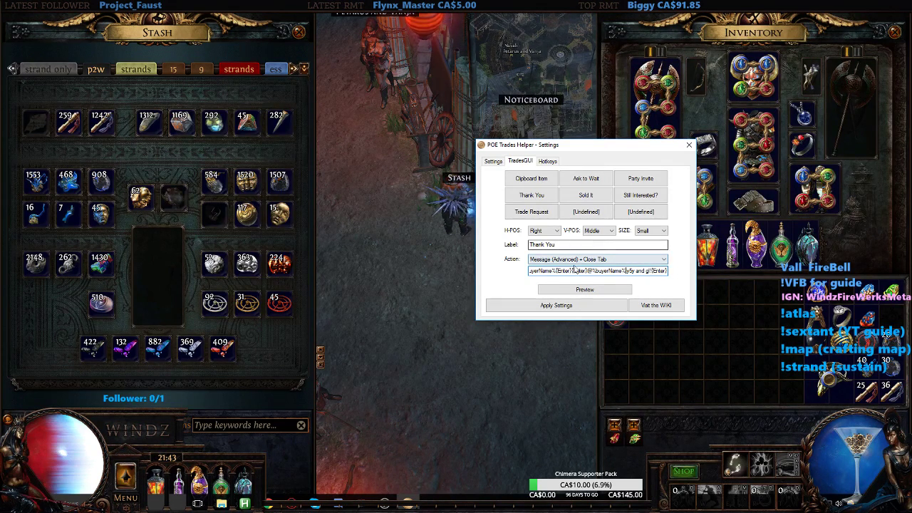
# - Review the Sold It and Ask to Wait button settings, including the busy message's ending
pyautogui.click(585, 194)
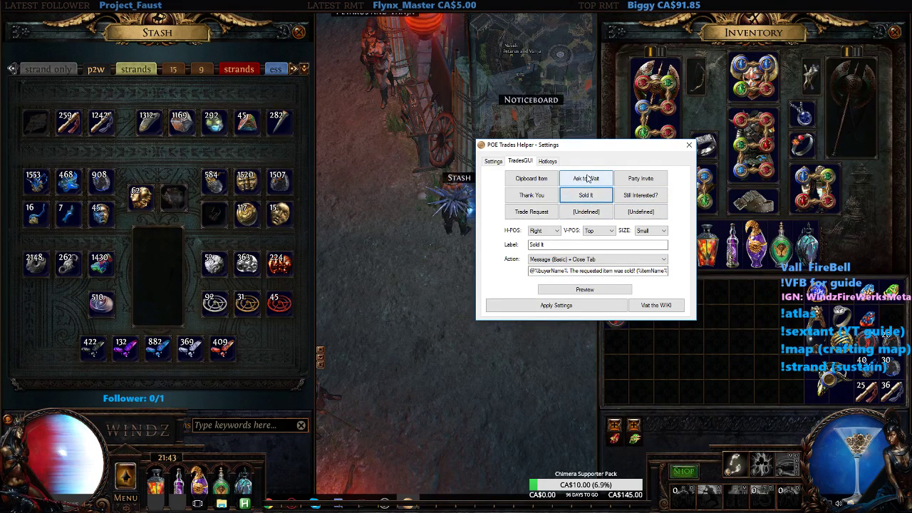
pyautogui.click(588, 176)
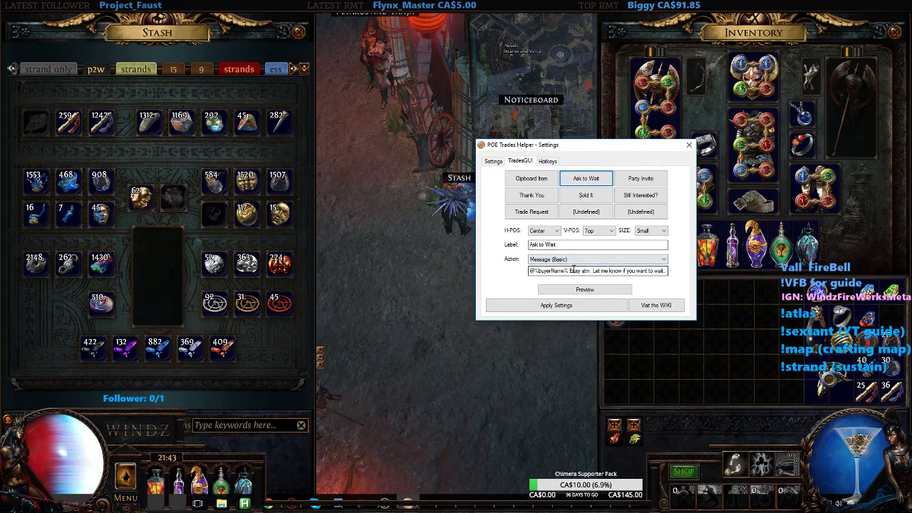
pyautogui.moveTo(623, 271); pyautogui.dragTo(667, 273)
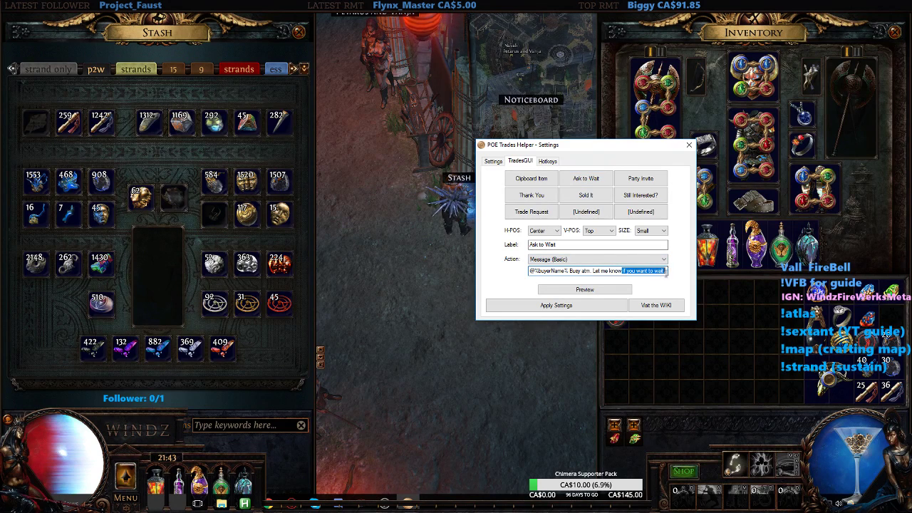
pyautogui.click(667, 271)
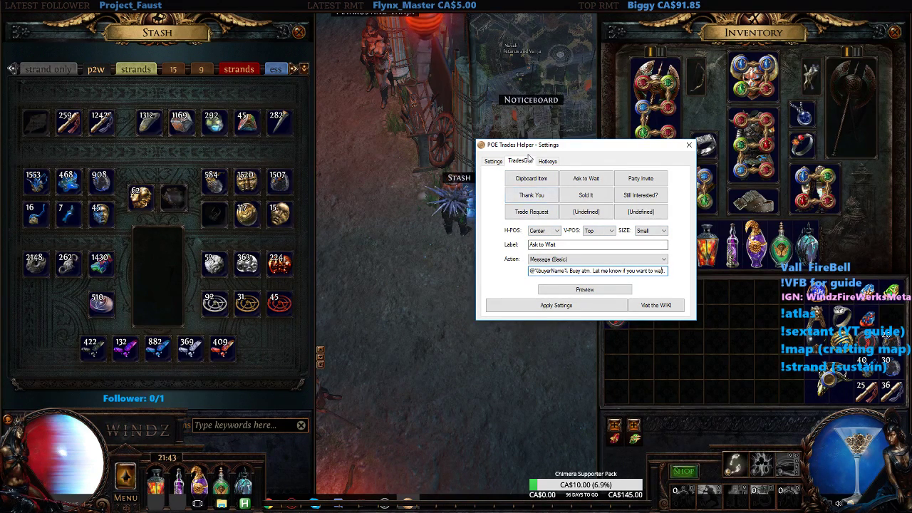
# - Preview the trade window and move the preview to the top centre of the screen
pyautogui.click(583, 290)
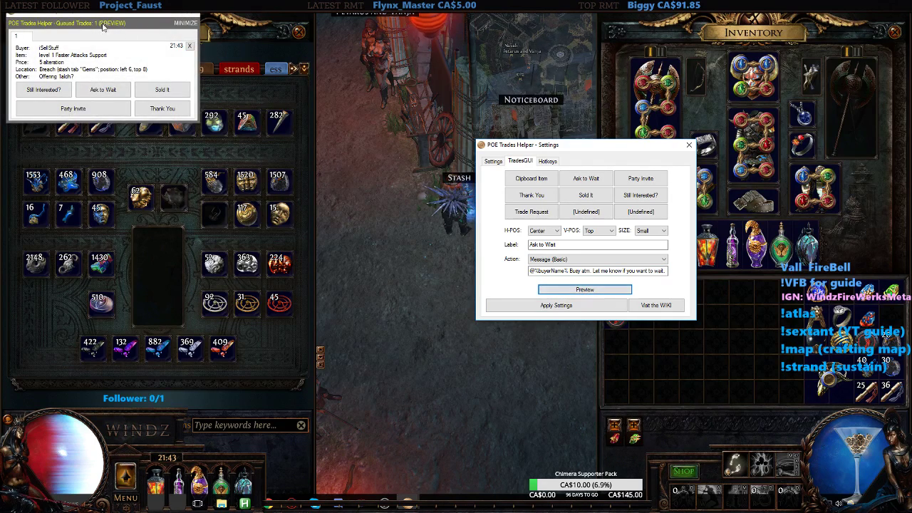
pyautogui.moveTo(106, 20); pyautogui.dragTo(356, 56)
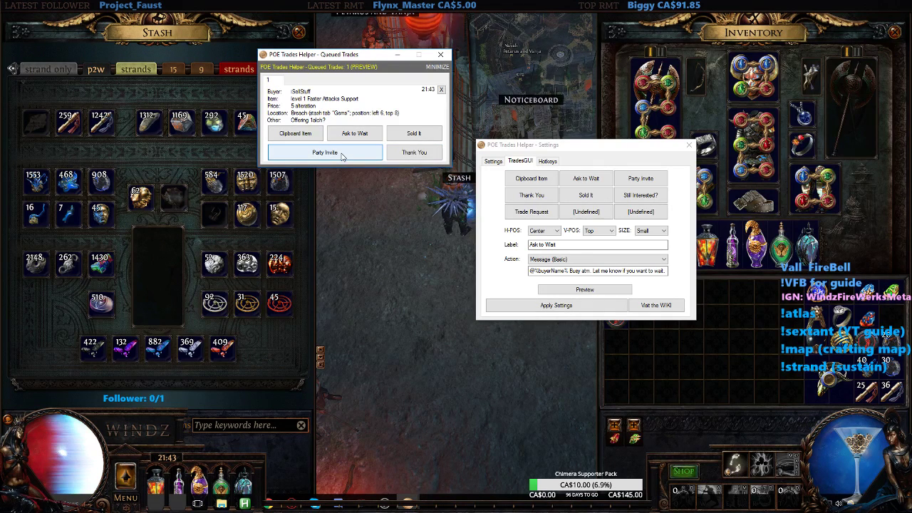
pyautogui.click(560, 202)
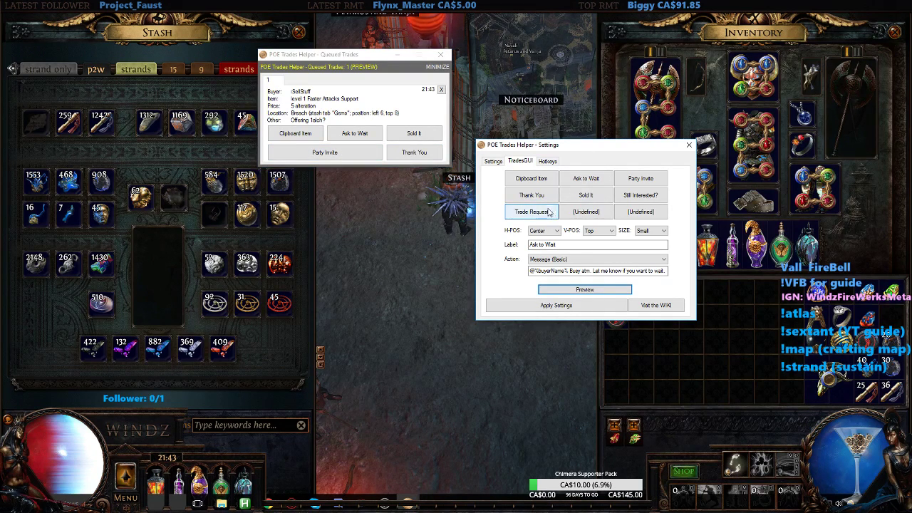
# - Set Party Invite's H-POS to Center, keep its size Medium, and preview the result
pyautogui.click(641, 178)
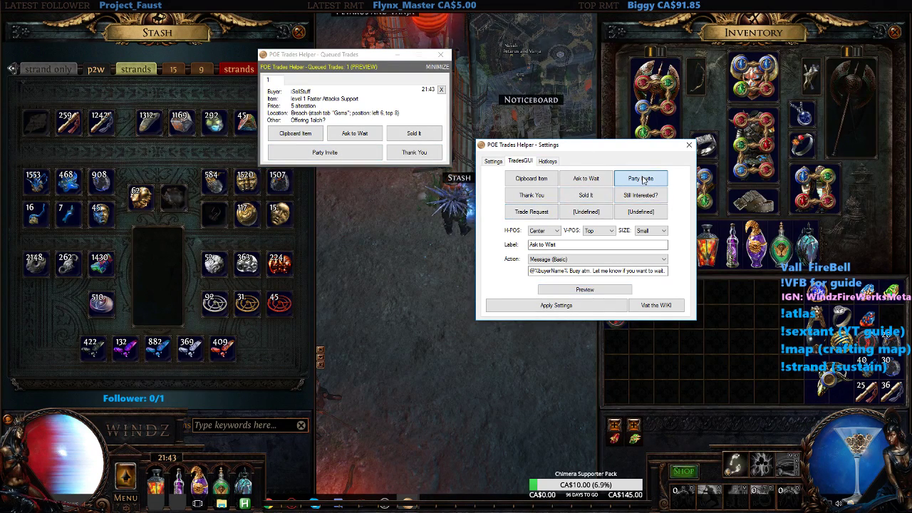
pyautogui.click(543, 230)
pyautogui.click(542, 244)
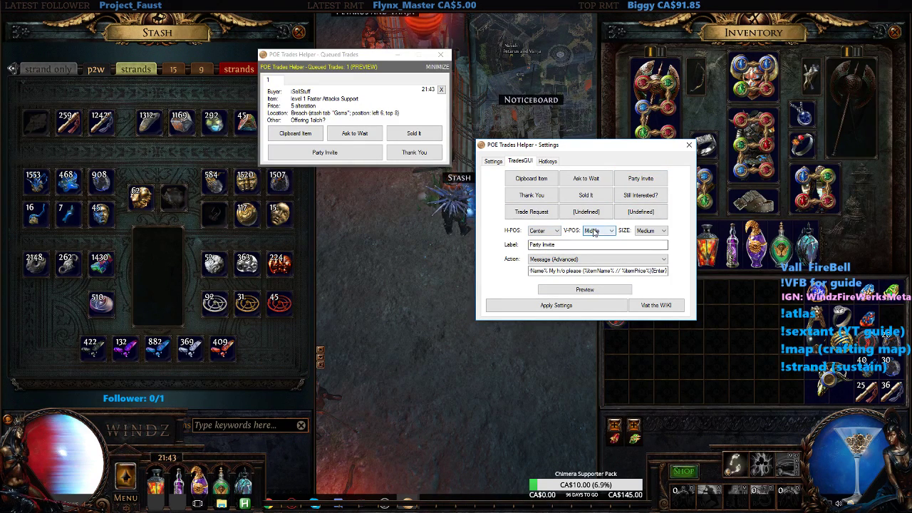
pyautogui.click(649, 231)
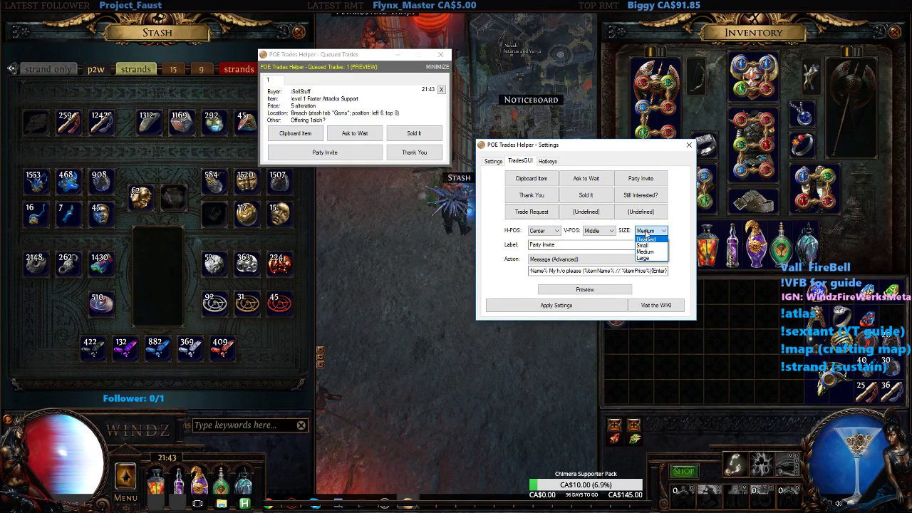
pyautogui.click(645, 251)
pyautogui.click(583, 291)
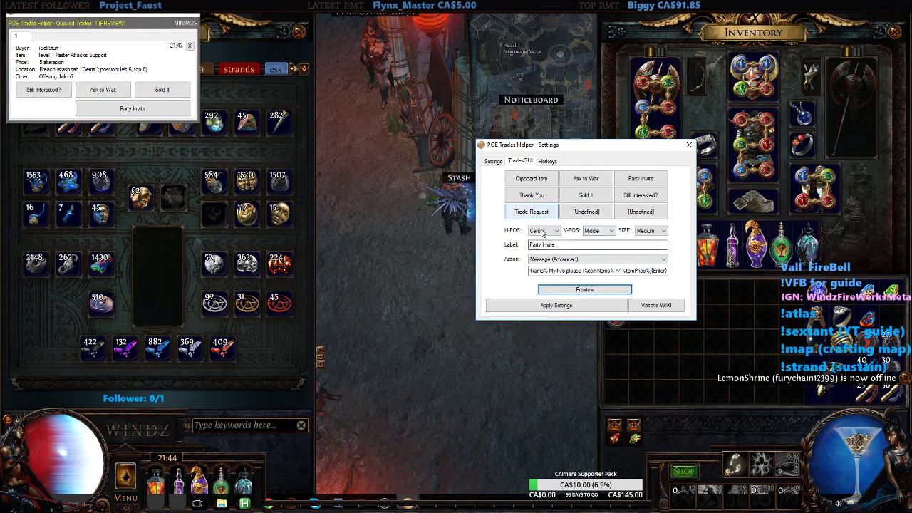
# - Set Party Invite's H-POS back to Left, preview again, and view the Hotkeys tab
pyautogui.click(553, 232)
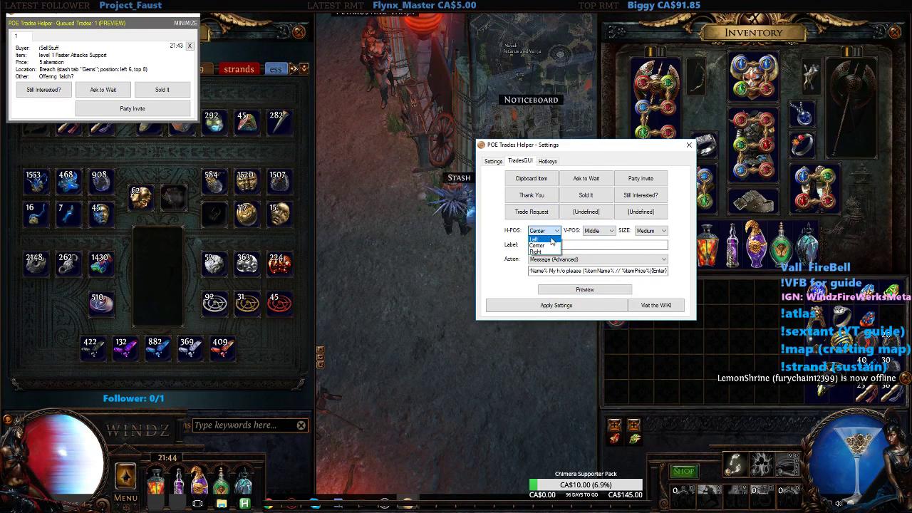
pyautogui.click(539, 239)
pyautogui.click(565, 291)
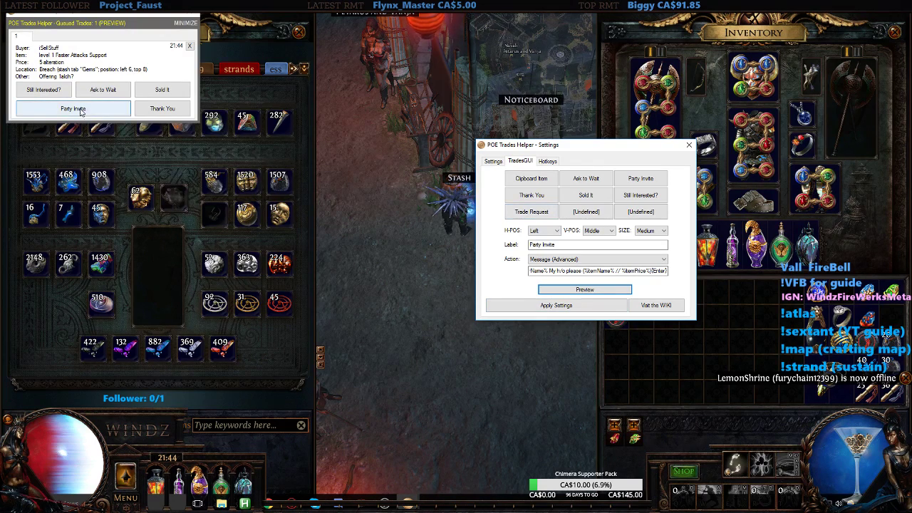
pyautogui.click(547, 162)
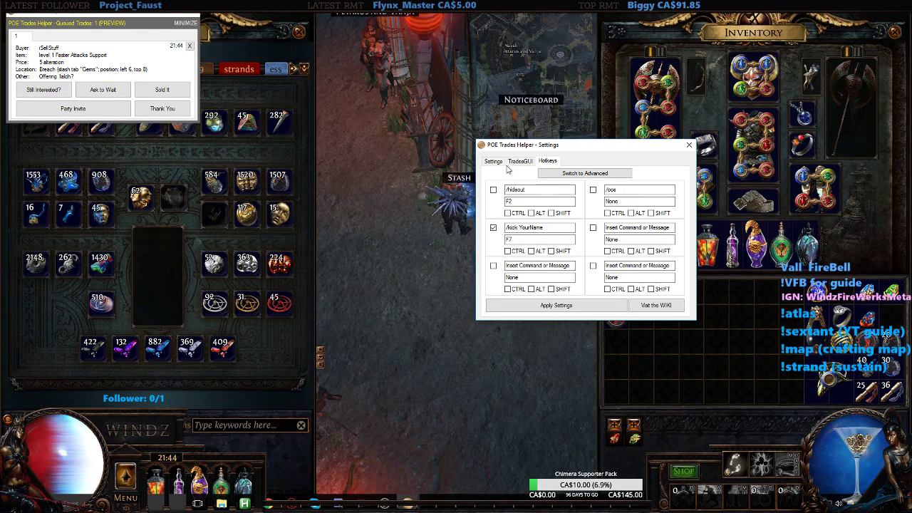
# - Show the general Settings page, move the trade preview to the top-right, and lower the window slightly
pyautogui.click(494, 161)
pyautogui.click(520, 161)
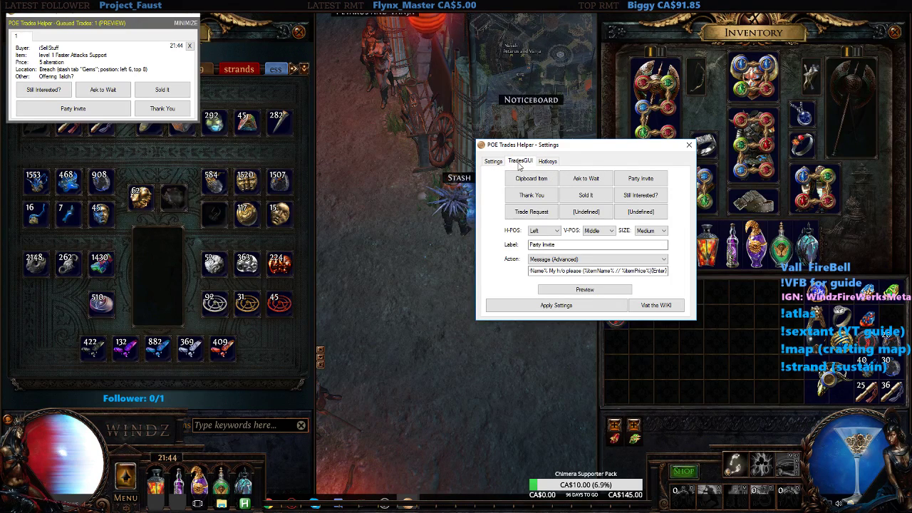
pyautogui.click(496, 162)
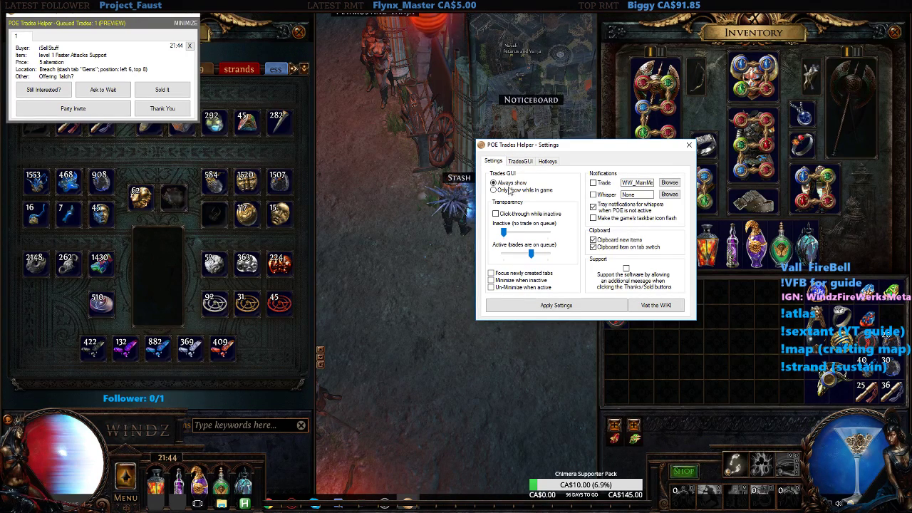
pyautogui.moveTo(115, 20); pyautogui.dragTo(822, 21)
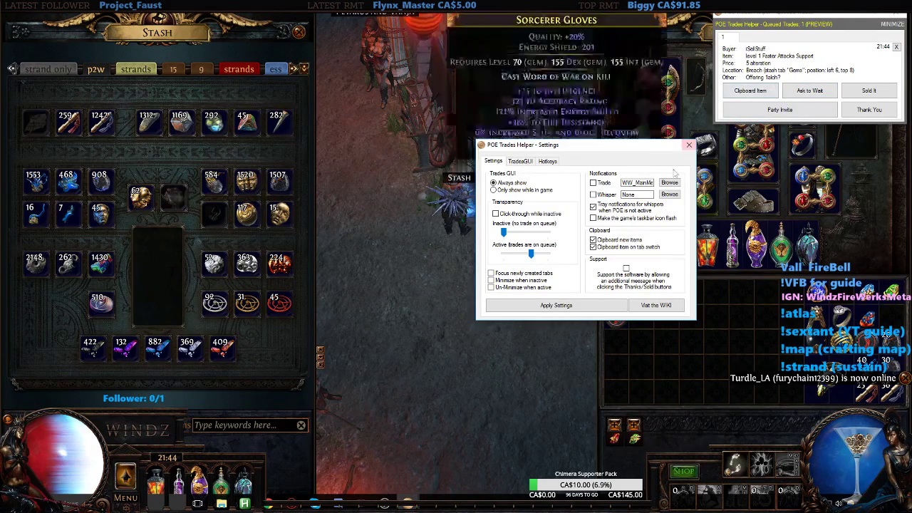
pyautogui.moveTo(633, 151); pyautogui.dragTo(633, 158)
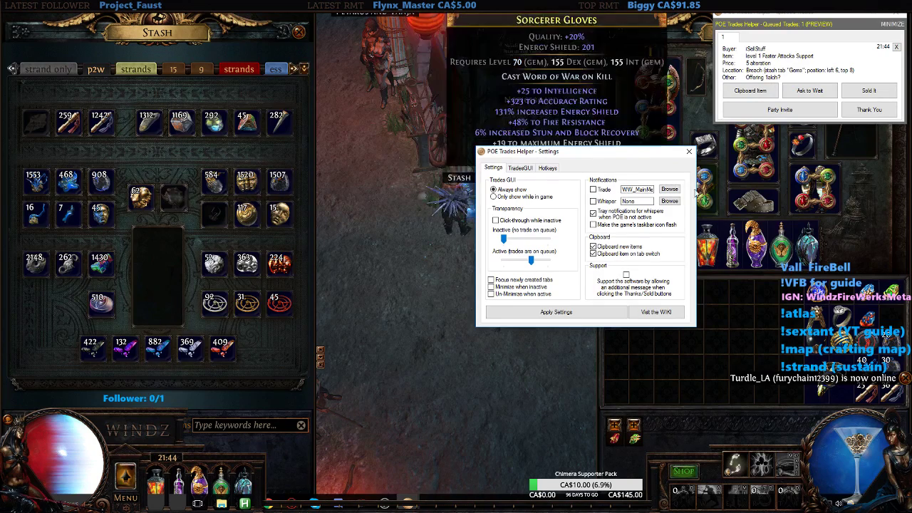